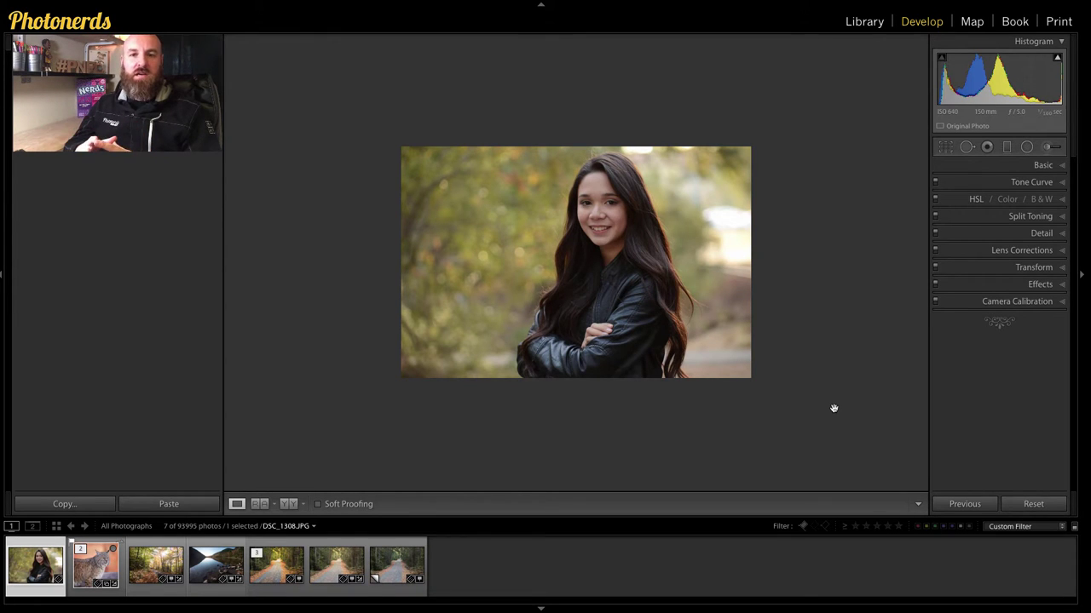
# Pick the Adjustment Brush and shrink the brush size from 72 to 39
pyautogui.click(1048, 148)
pyautogui.scroll(-1, 908, 346)
pyautogui.scroll(-10, 919, 338)
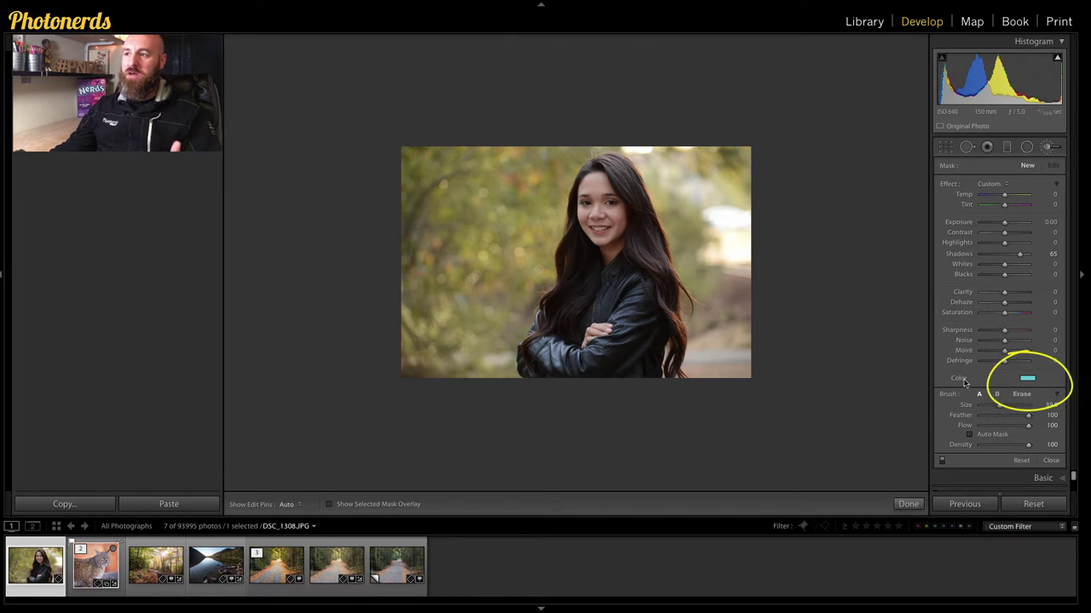
# Change the brush tint from cyan to a pink of hue 317, saturation 90
pyautogui.click(1028, 380)
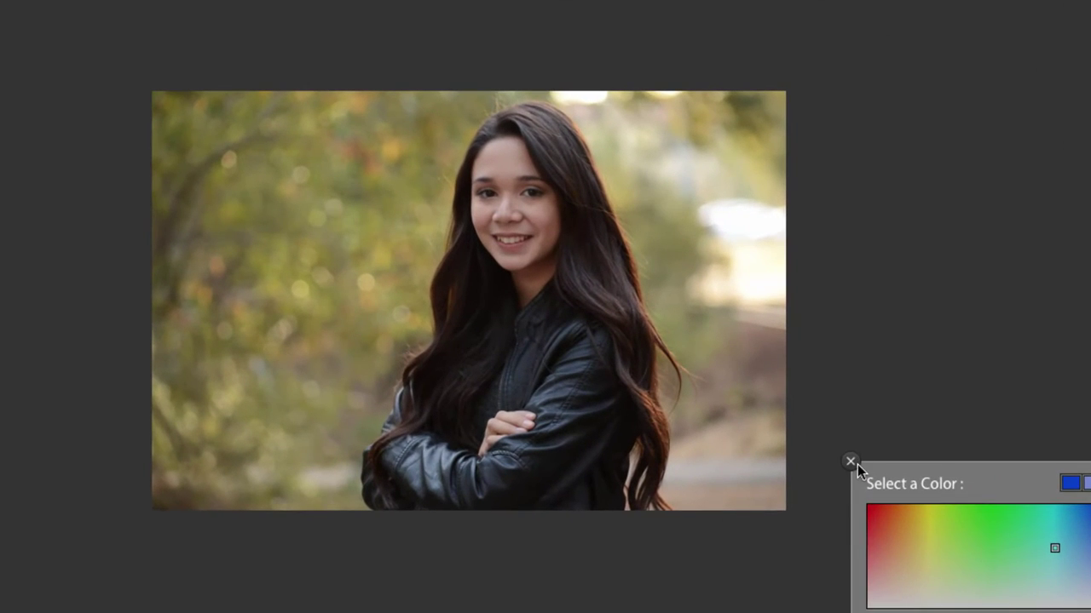
pyautogui.click(796, 364)
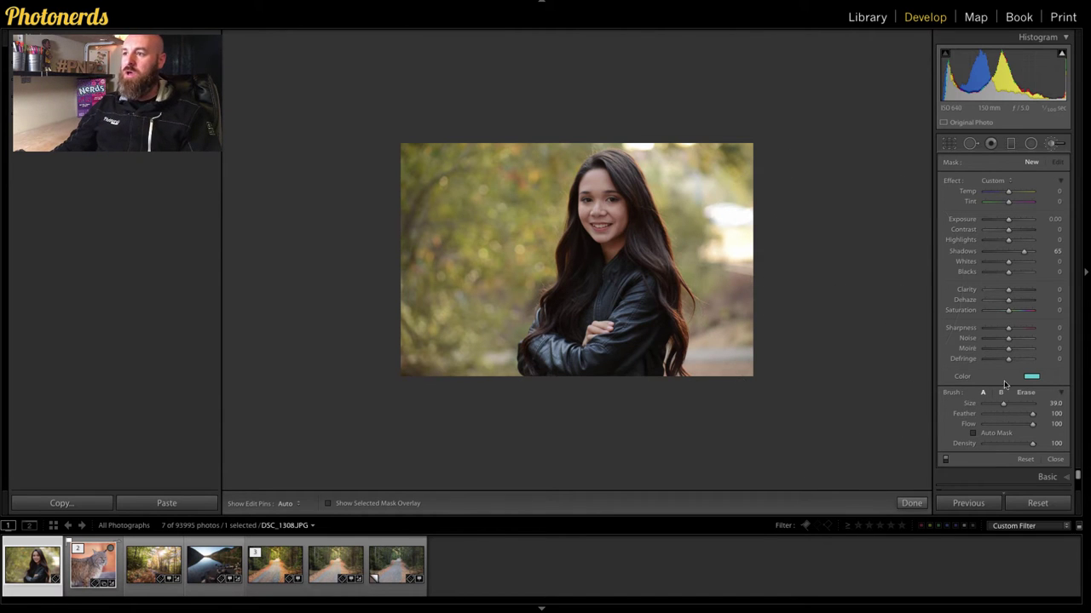
pyautogui.click(1030, 376)
pyautogui.moveTo(1030, 376); pyautogui.dragTo(946, 410)
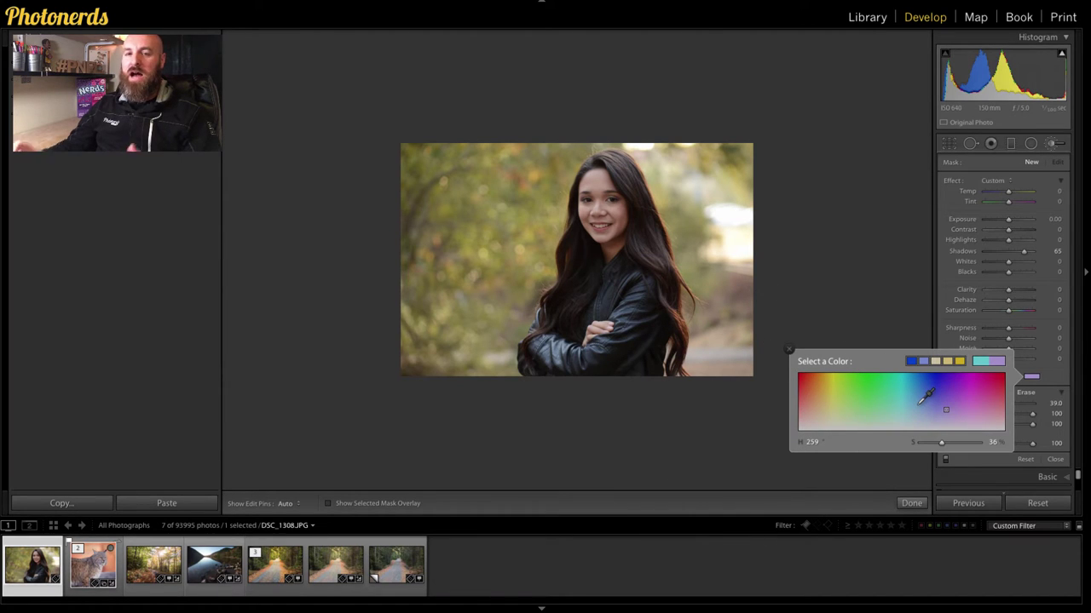
pyautogui.click(974, 395)
pyautogui.moveTo(974, 394)
pyautogui.mouseDown()
pyautogui.moveTo(955, 389)
pyautogui.moveTo(976, 380)
pyautogui.moveTo(980, 392)
pyautogui.moveTo(982, 376)
pyautogui.mouseUp()
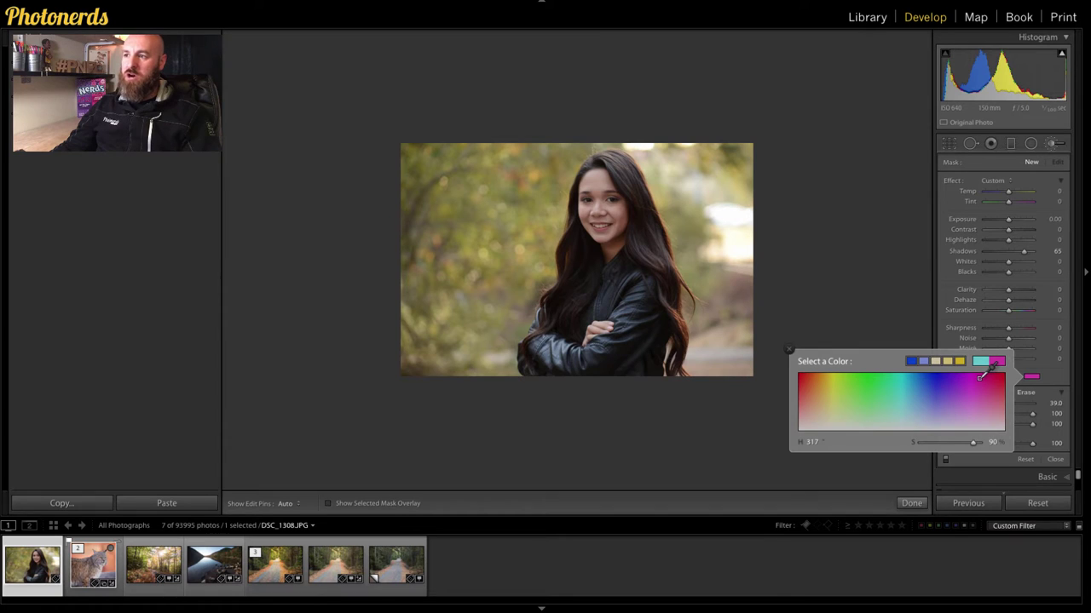
# Set brush size 42 and paint pink over the upper-right background beside her hair
pyautogui.click(697, 268)
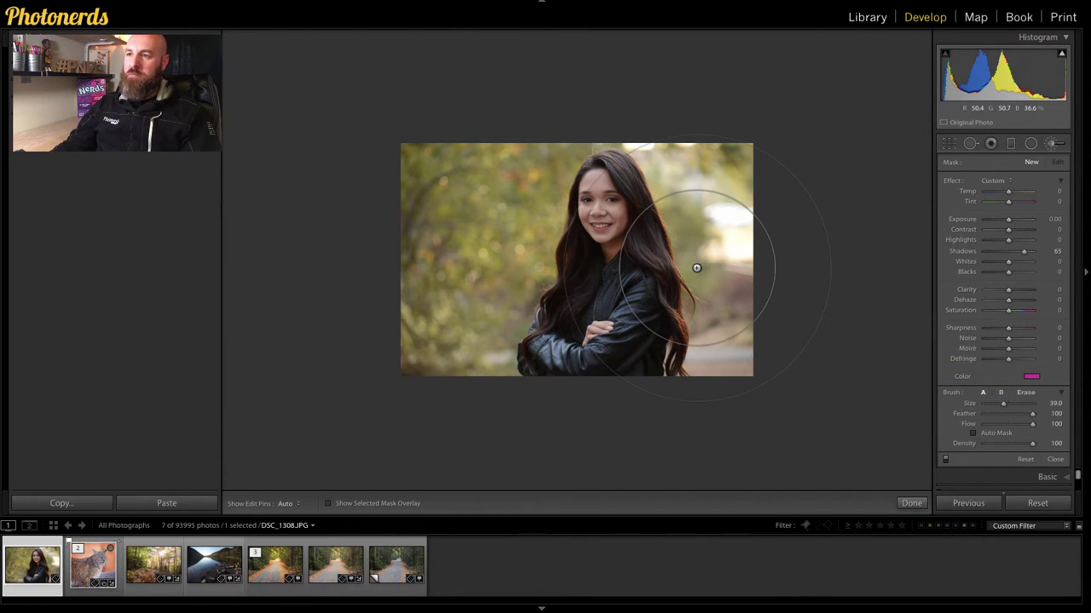
pyautogui.scroll(3, 704, 262)
pyautogui.scroll(6, 705, 262)
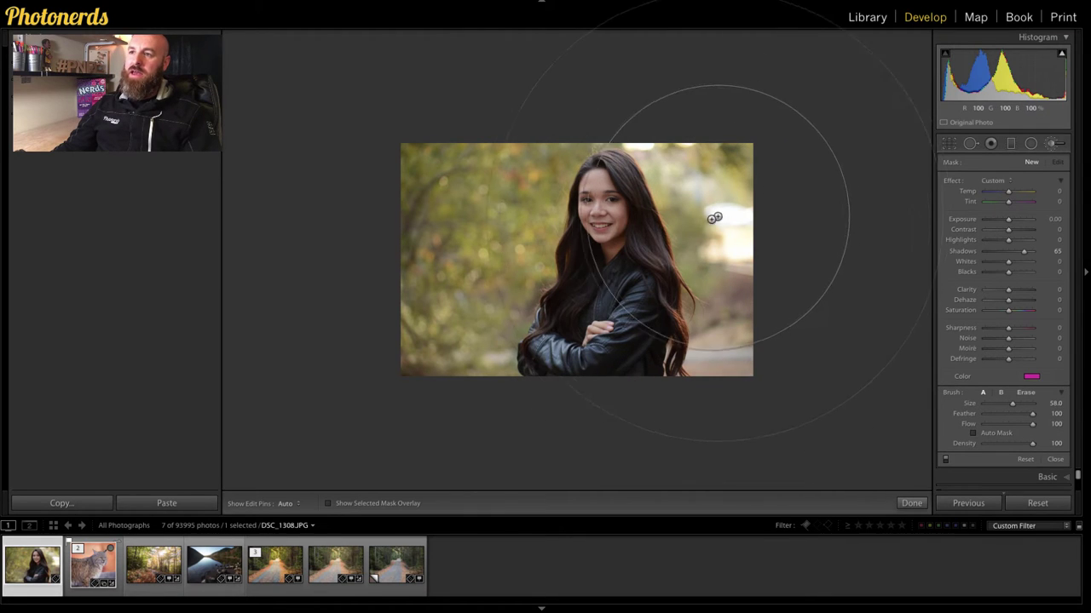
pyautogui.scroll(-8, 703, 224)
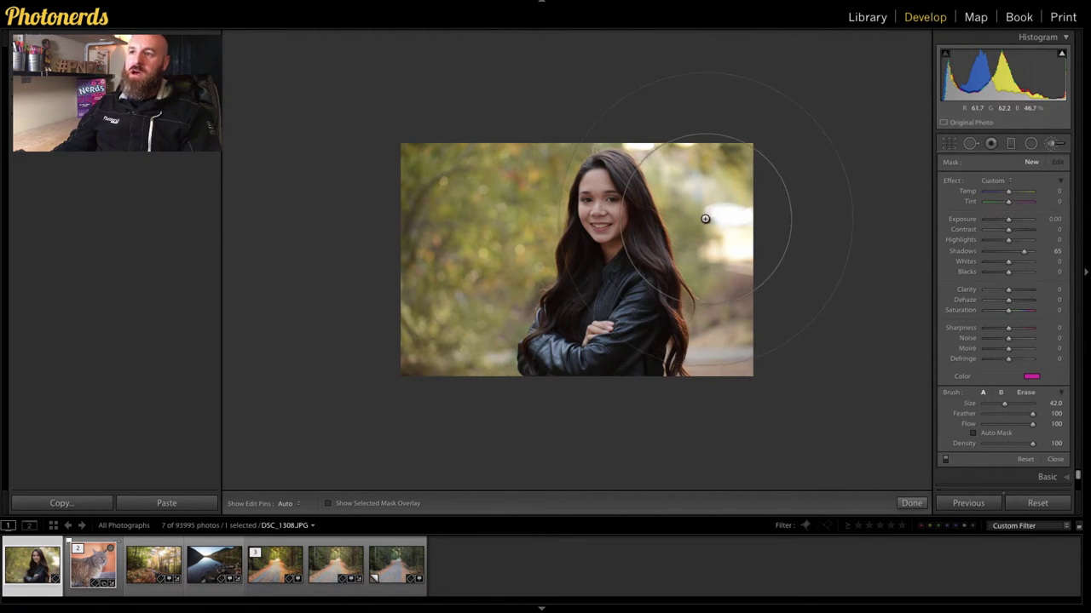
pyautogui.click(704, 219)
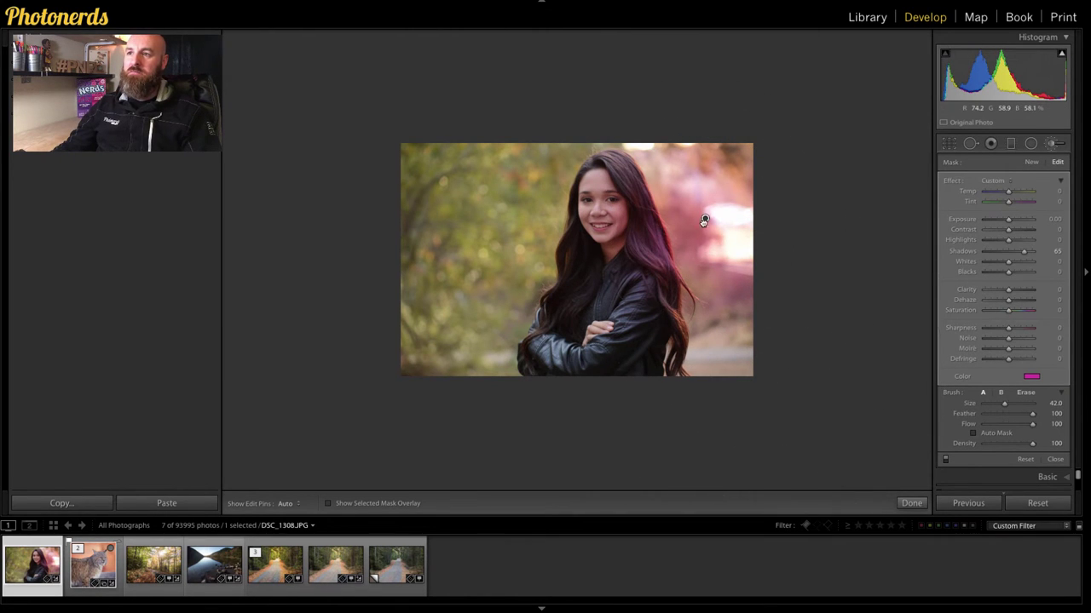
pyautogui.moveTo(704, 221)
pyautogui.mouseDown()
pyautogui.moveTo(696, 295)
pyautogui.moveTo(711, 219)
pyautogui.moveTo(673, 224)
pyautogui.moveTo(693, 256)
pyautogui.moveTo(703, 199)
pyautogui.moveTo(709, 219)
pyautogui.mouseUp()
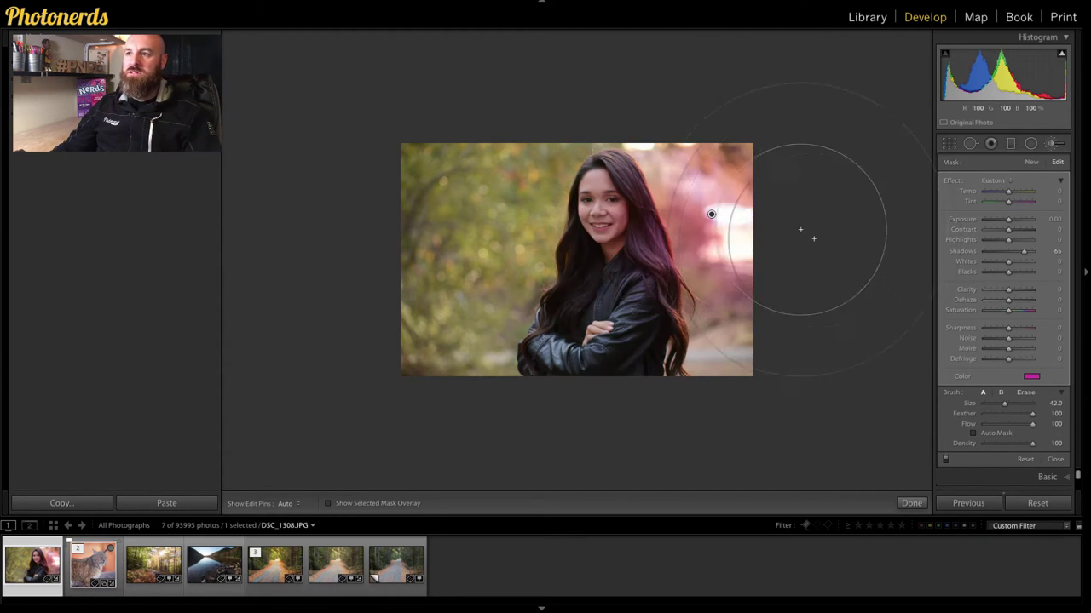
# Compare the pink wash off and on, view its mask overlay, and switch to erasing
pyautogui.click(946, 460)
pyautogui.click(947, 460)
pyautogui.click(946, 460)
pyautogui.click(946, 460)
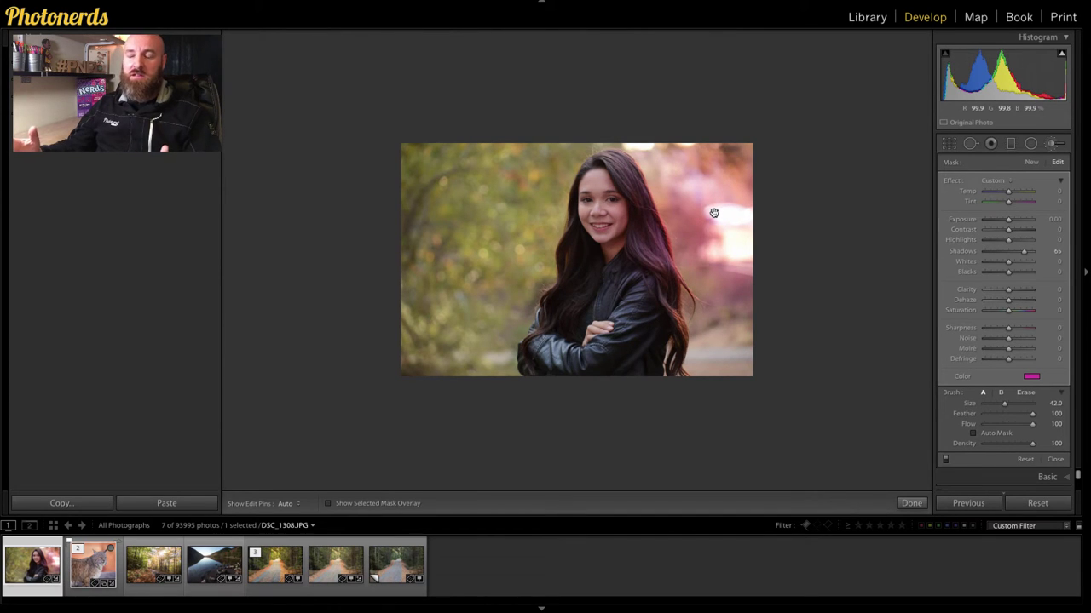
pyautogui.hotkey('shift', 'o')
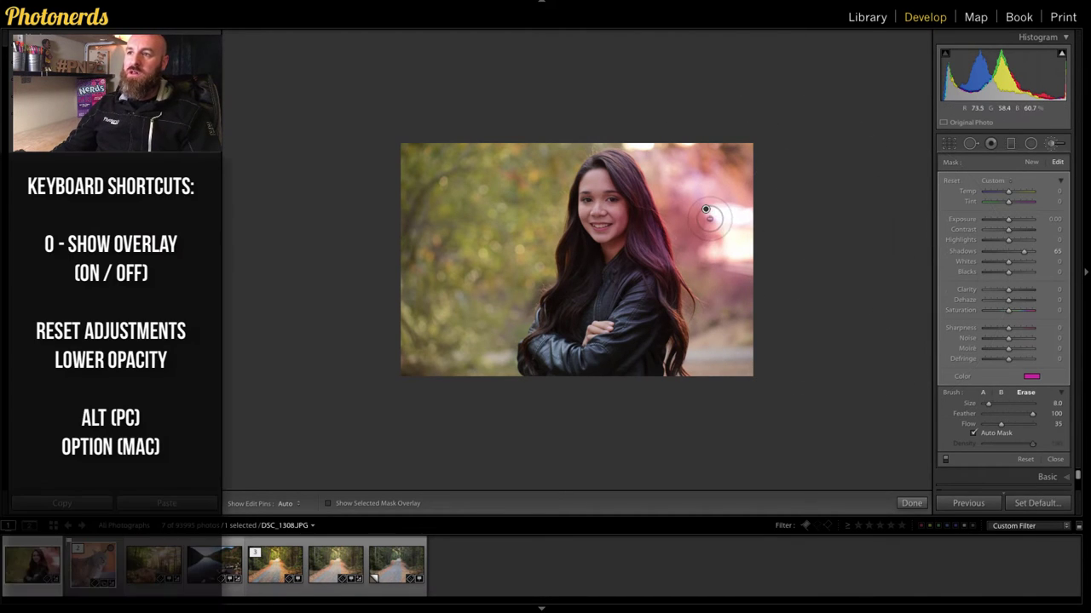
pyautogui.press('alt')
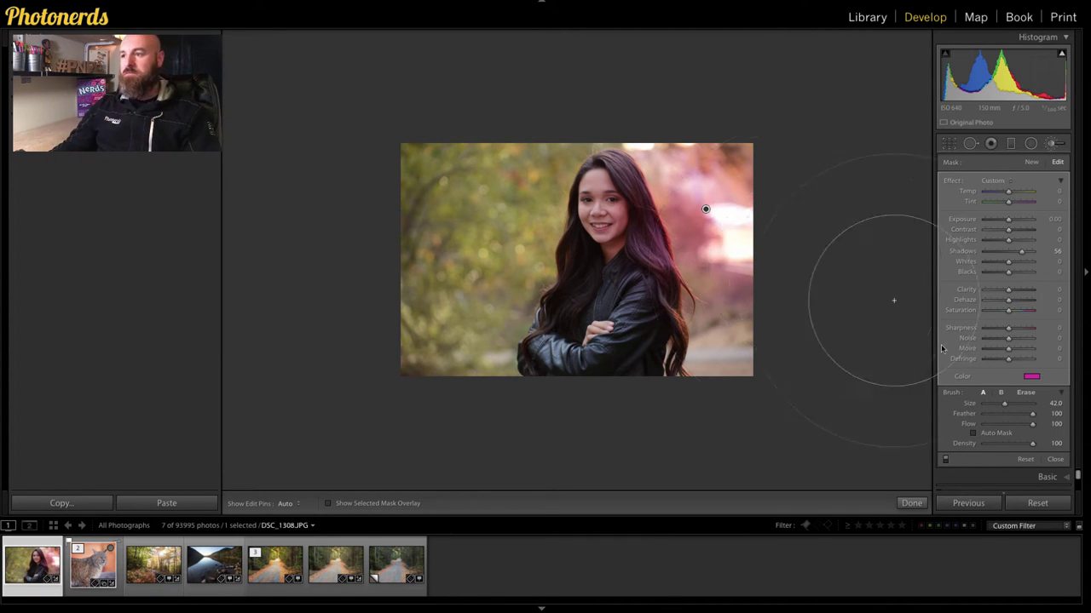
# Preview green and cyan tints, then settle the wash on deep pink, hue 331 at 96% saturation
pyautogui.click(1032, 376)
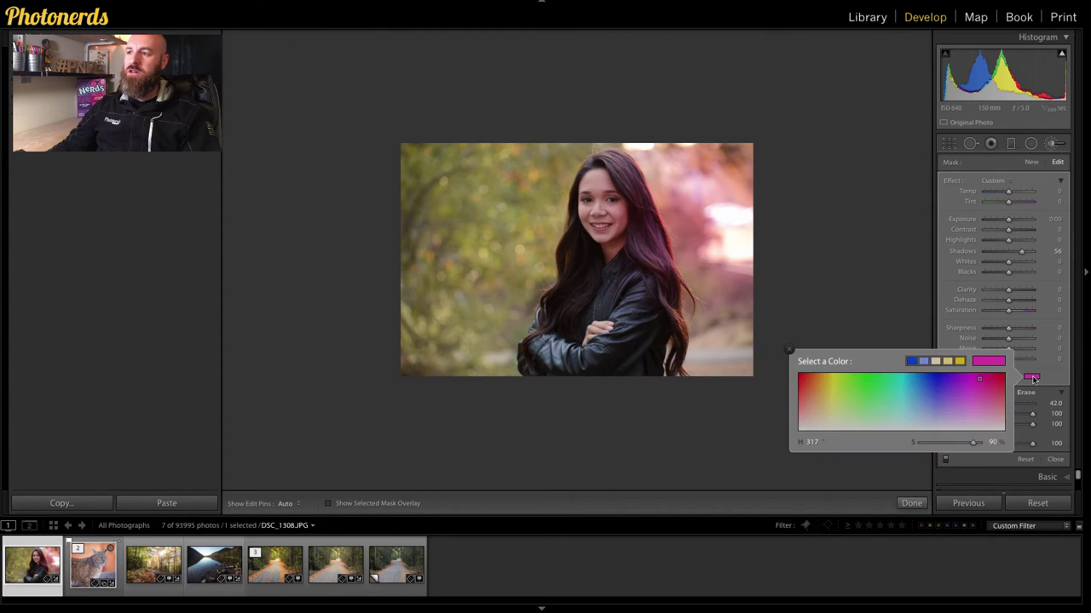
pyautogui.click(855, 387)
pyautogui.moveTo(854, 388)
pyautogui.mouseDown()
pyautogui.moveTo(913, 390)
pyautogui.moveTo(924, 377)
pyautogui.mouseUp()
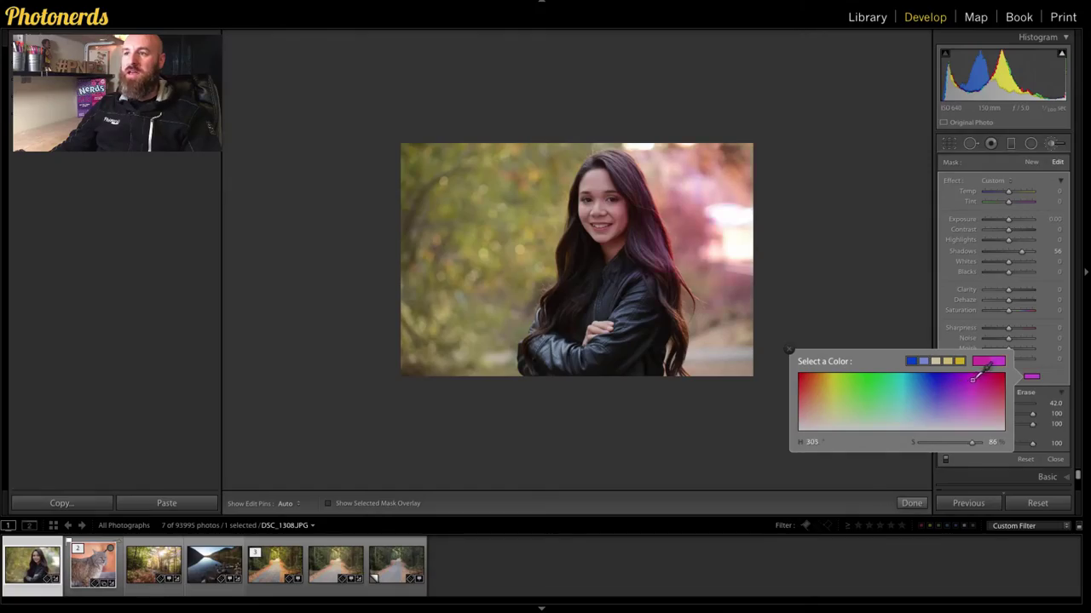
pyautogui.moveTo(984, 383)
pyautogui.mouseDown()
pyautogui.moveTo(908, 393)
pyautogui.moveTo(986, 386)
pyautogui.moveTo(985, 375)
pyautogui.mouseUp()
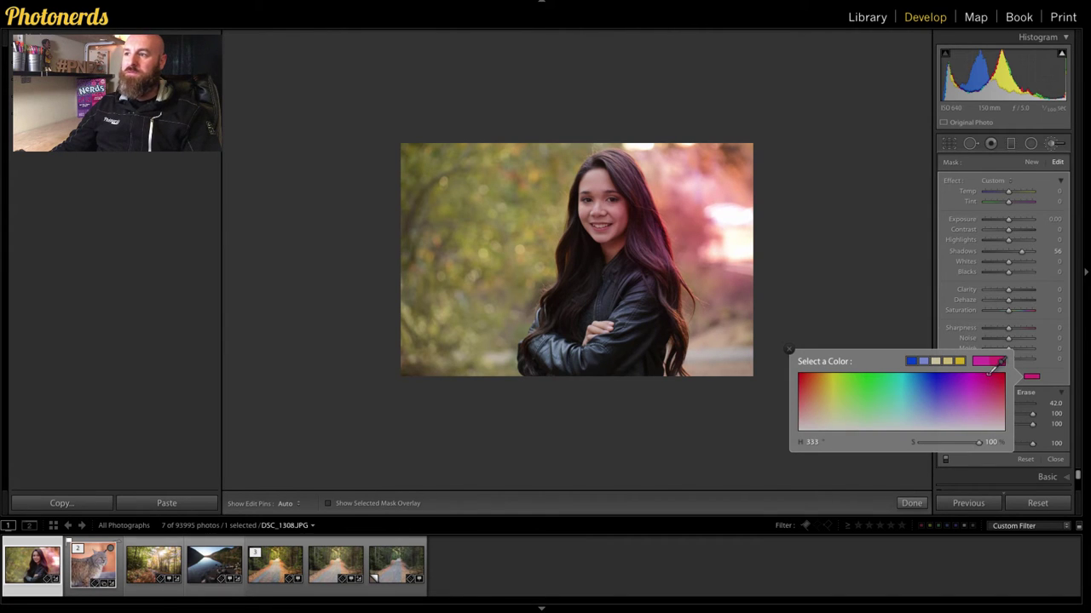
pyautogui.click(789, 350)
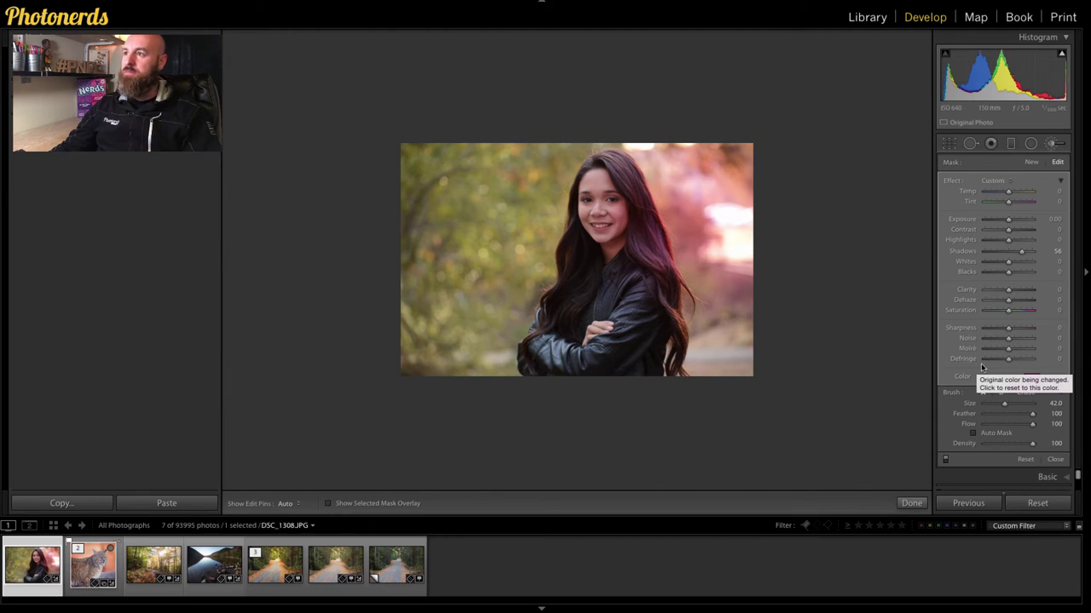
# Start a new brush adjustment tinted blue, hue 229 at 92% saturation
pyautogui.click(1031, 163)
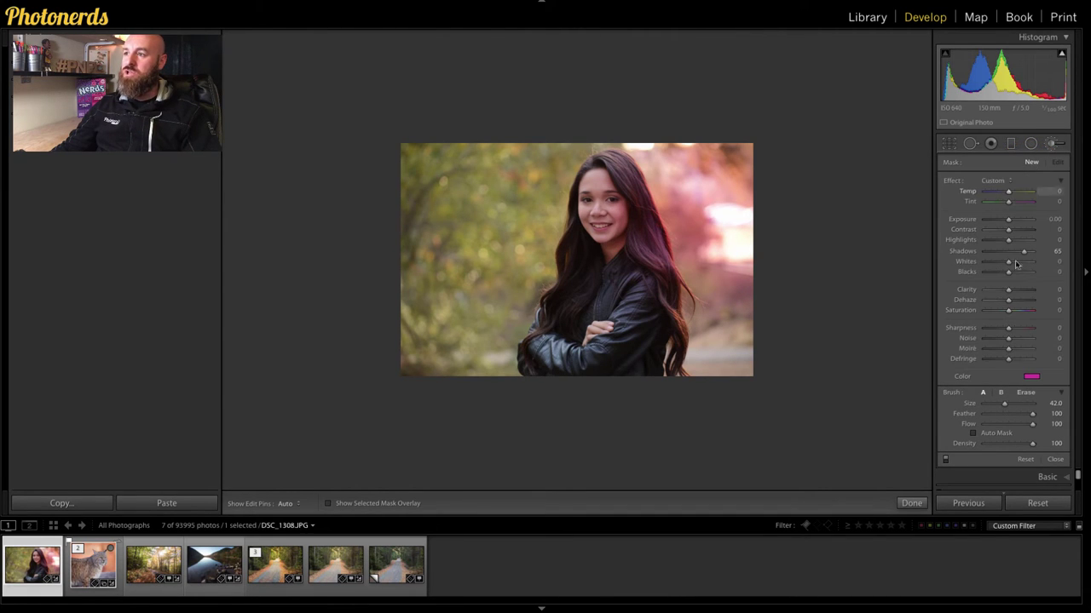
pyautogui.click(1031, 378)
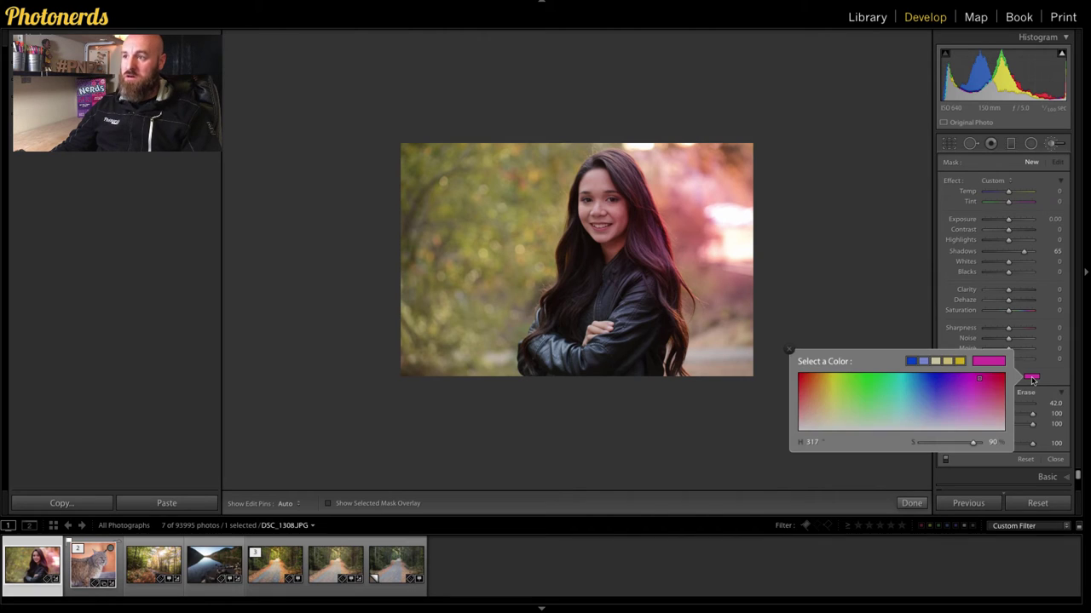
pyautogui.moveTo(958, 391); pyautogui.dragTo(931, 377)
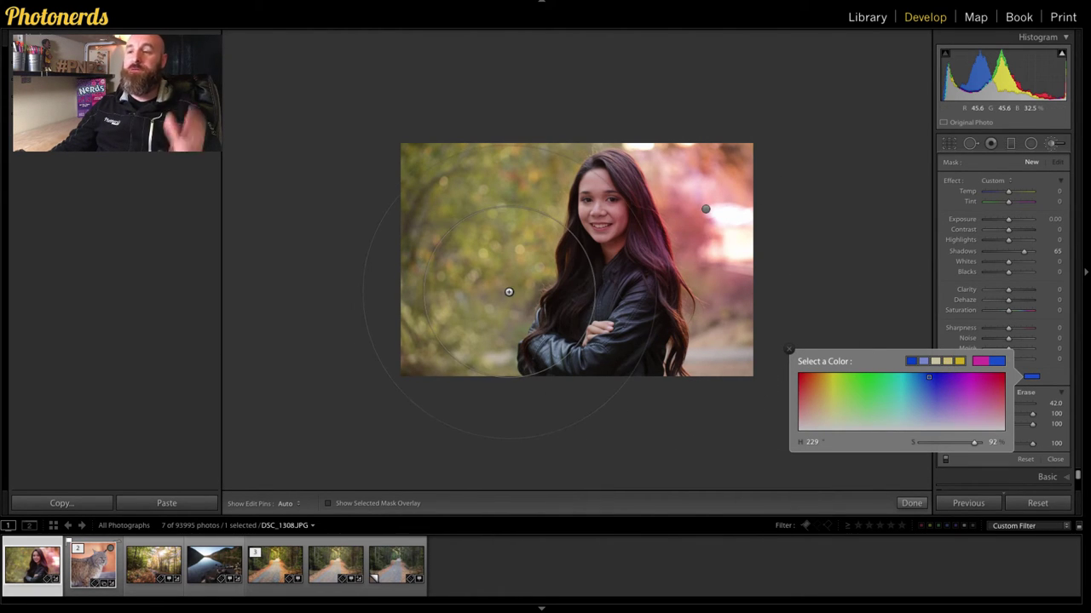
pyautogui.click(505, 294)
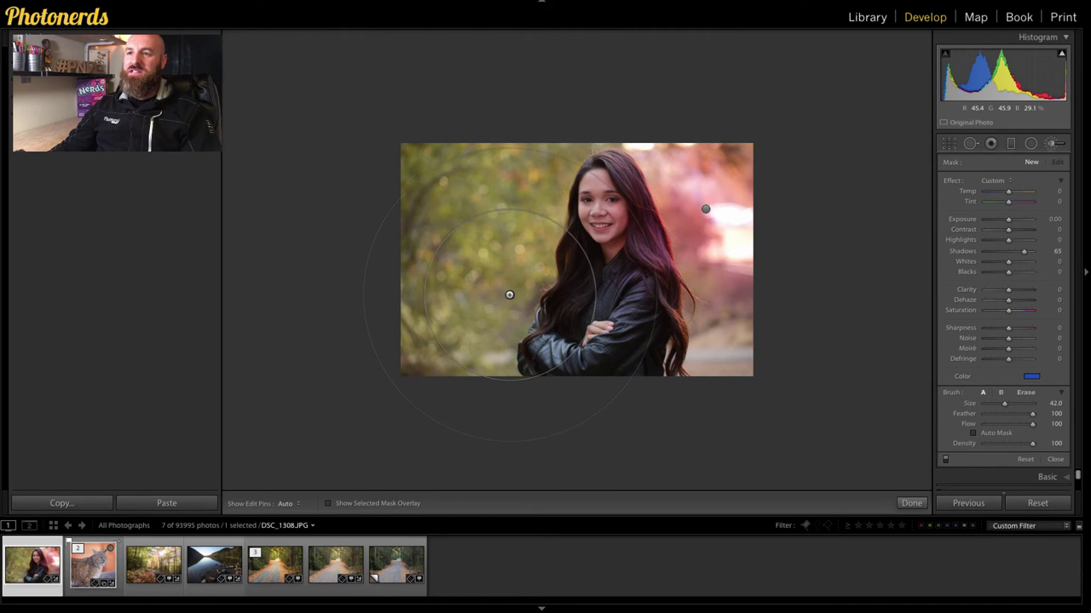
# Paint a blue stroke over the left background, nudge it, and bring up its pin options
pyautogui.moveTo(509, 294)
pyautogui.mouseDown()
pyautogui.moveTo(571, 333)
pyautogui.moveTo(520, 311)
pyautogui.mouseUp()
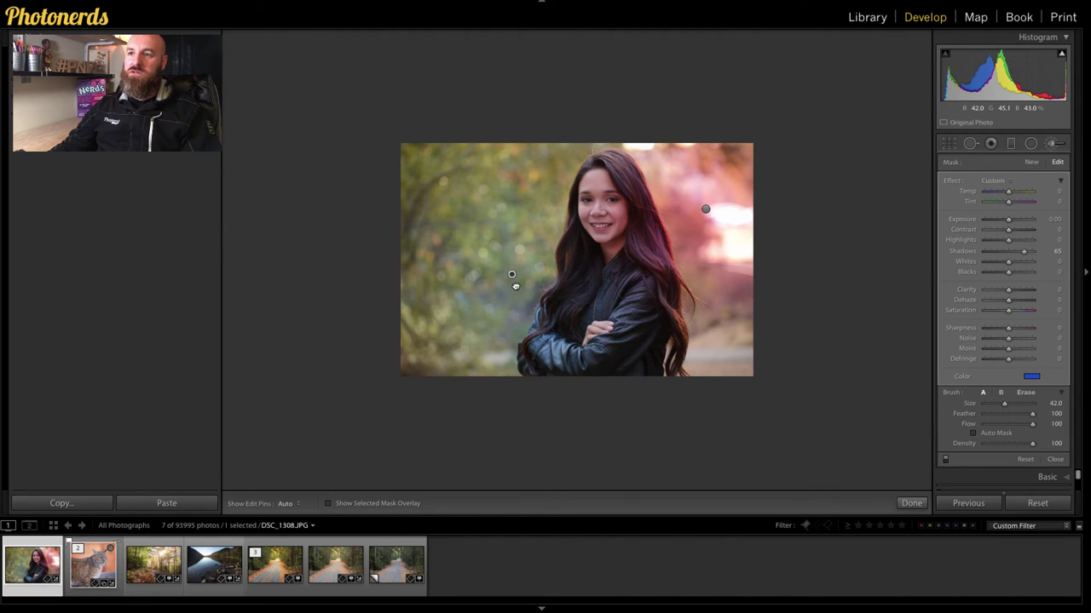
pyautogui.moveTo(515, 287); pyautogui.dragTo(534, 289)
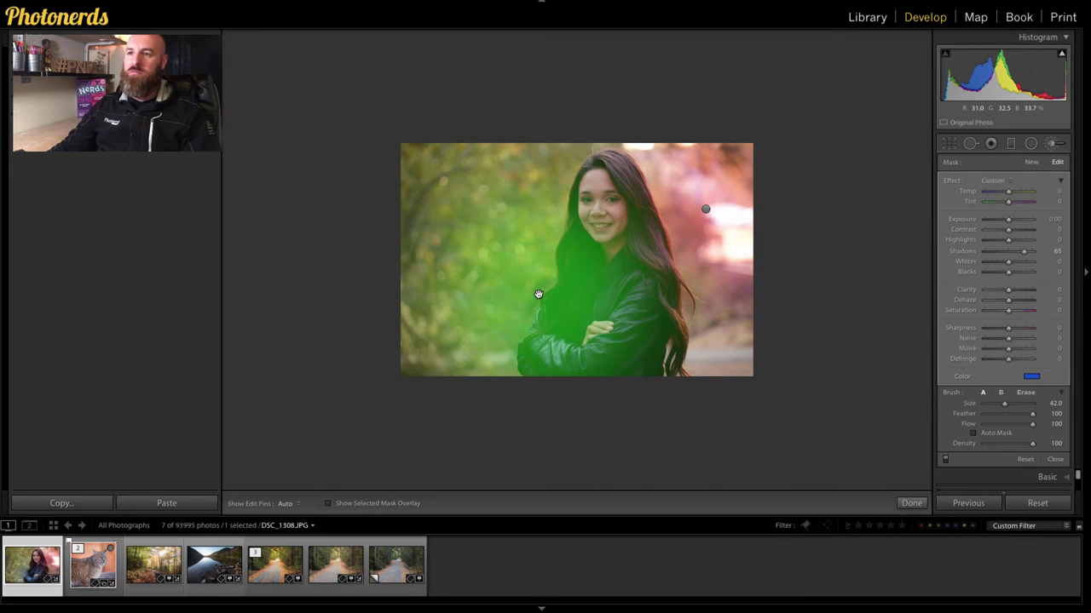
pyautogui.rightClick(538, 295)
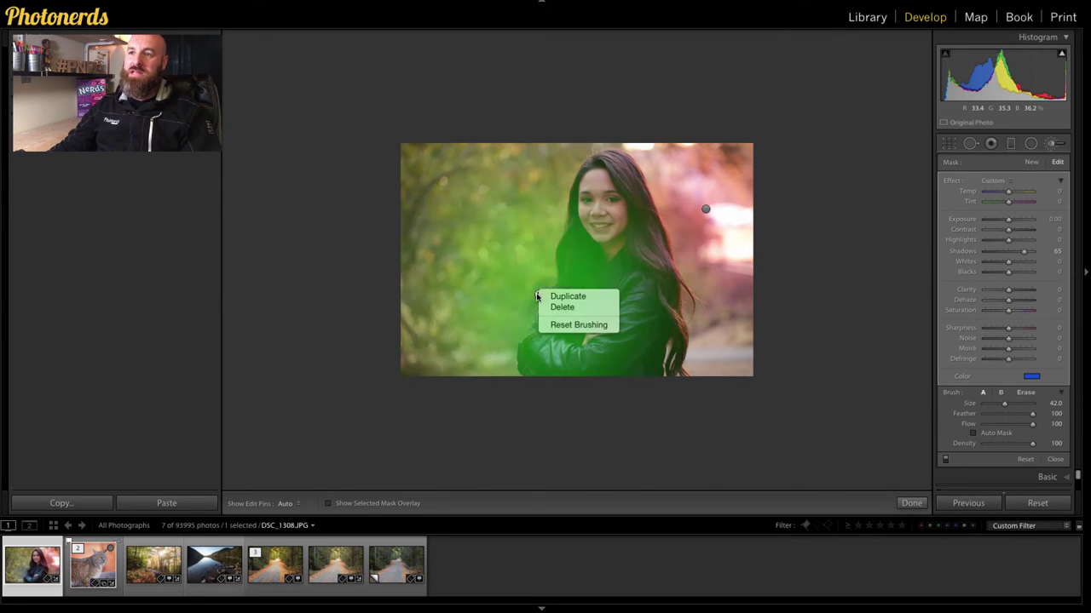
# Delete the blue stroke and reapply the wash on the left background at brush size 63
pyautogui.click(550, 306)
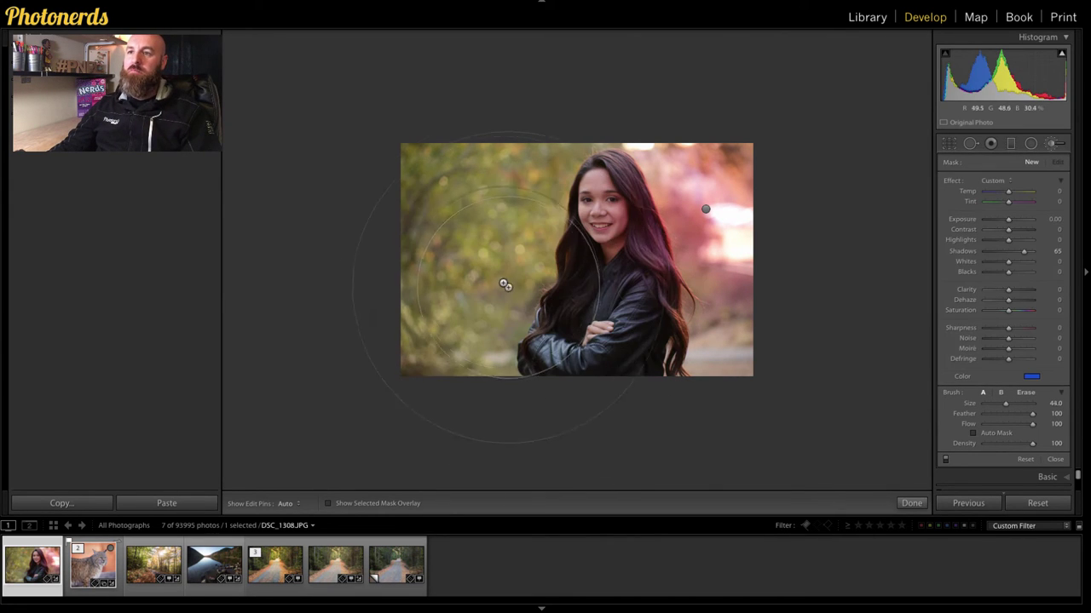
pyautogui.scroll(5, 505, 294)
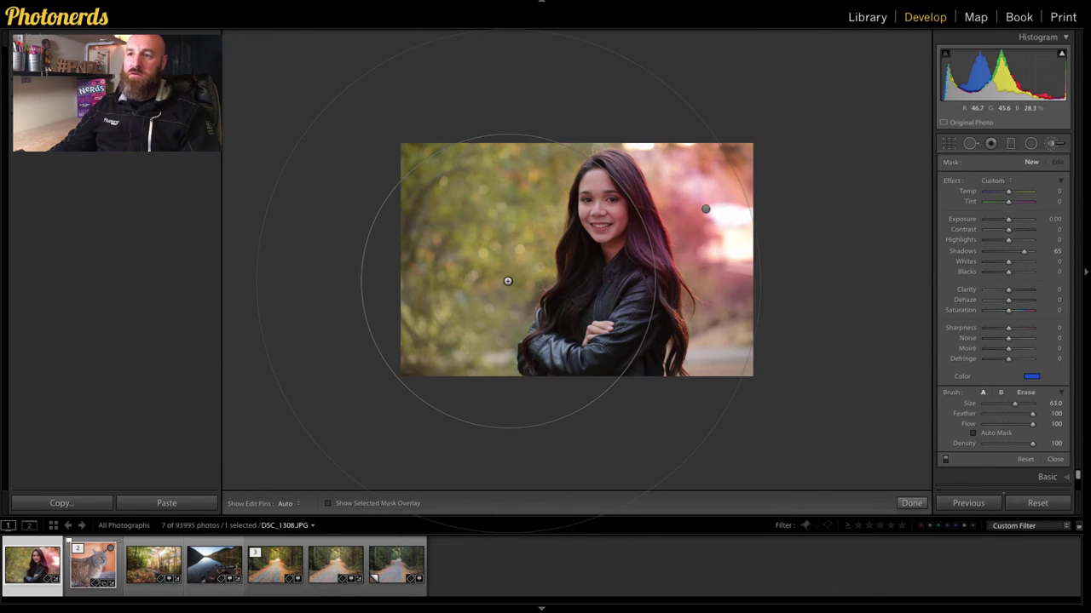
pyautogui.click(511, 278)
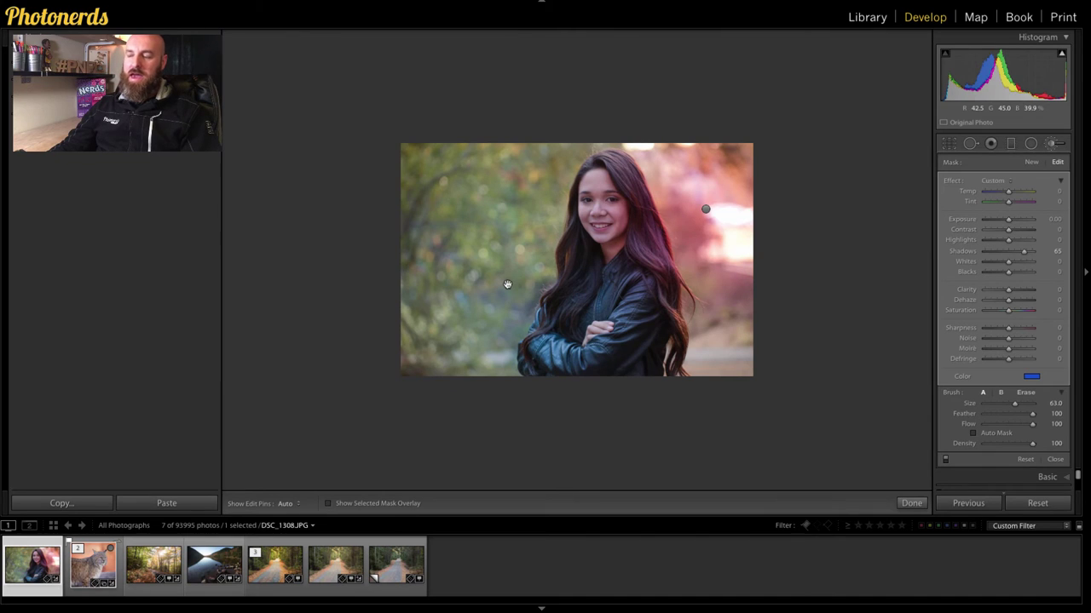
# Retint the left wash a lighter teal, hue 188 at 51% saturation
pyautogui.click(1032, 378)
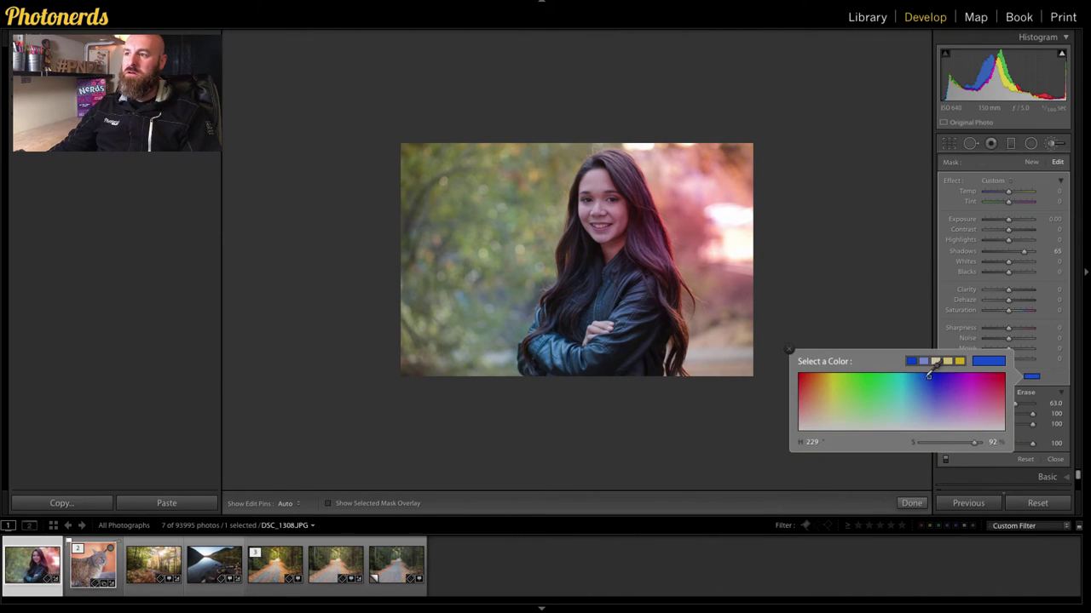
pyautogui.moveTo(929, 378); pyautogui.dragTo(907, 404)
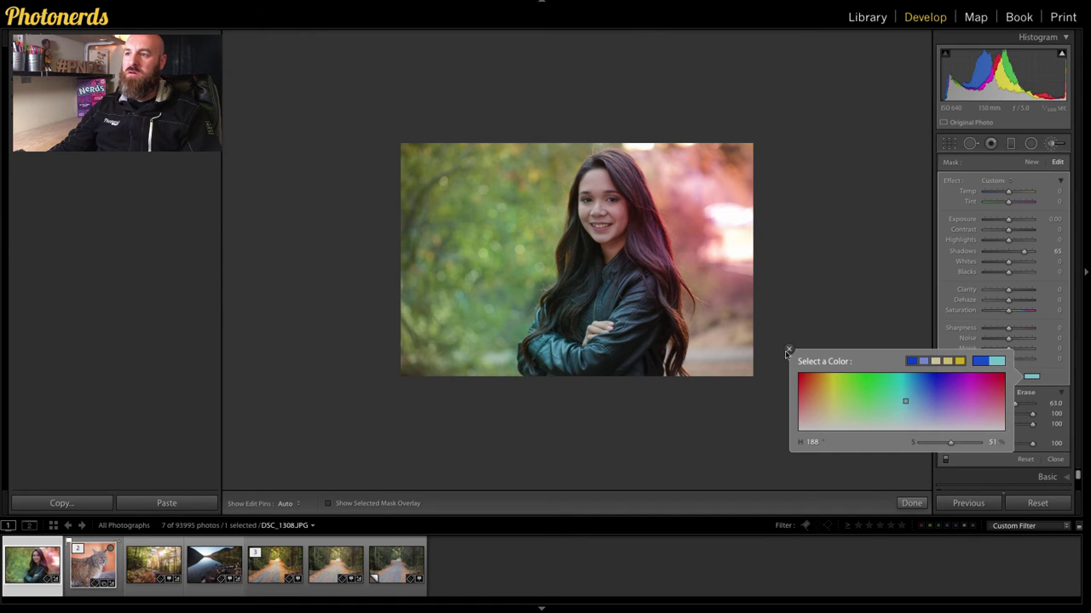
pyautogui.click(789, 350)
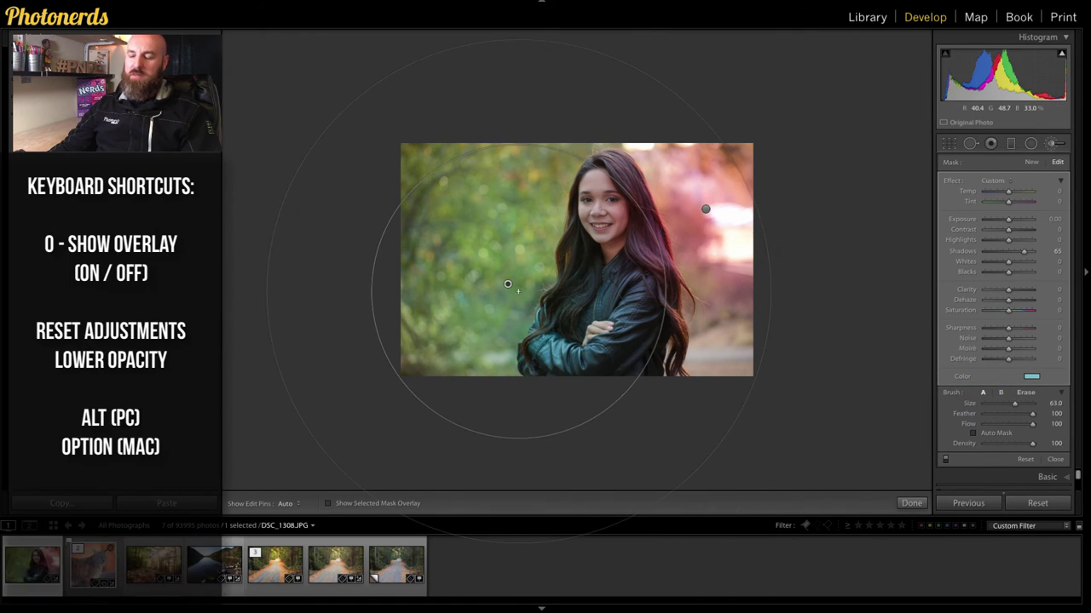
# Hold Alt to switch the brush temporarily to erasing
pyautogui.press('alt')
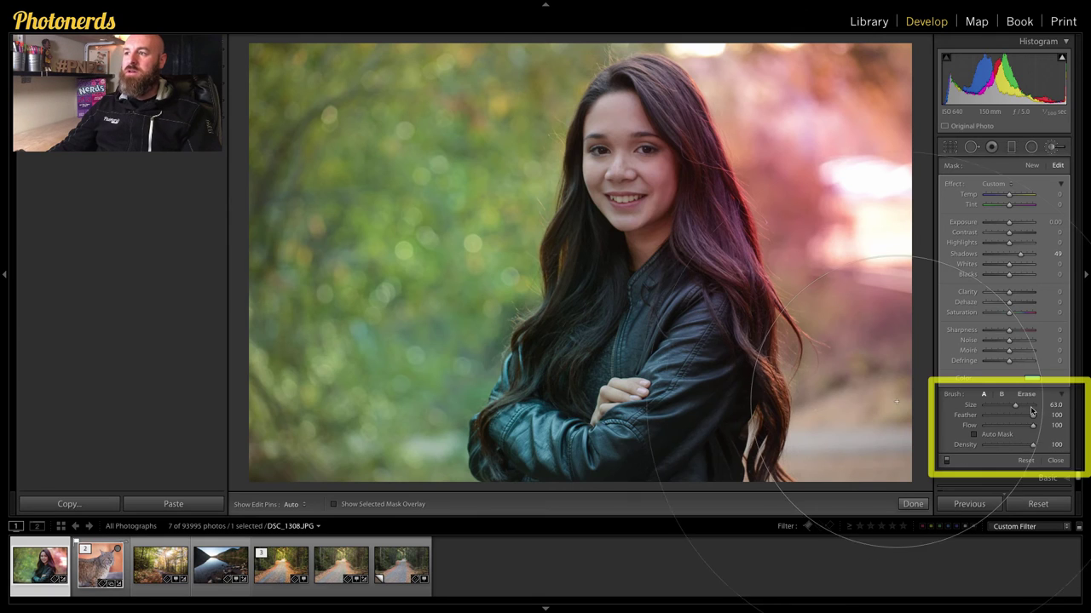
# Set up an eraser at size 11, hide the edit pins, and compare the adjustment off and on
pyautogui.click(1026, 395)
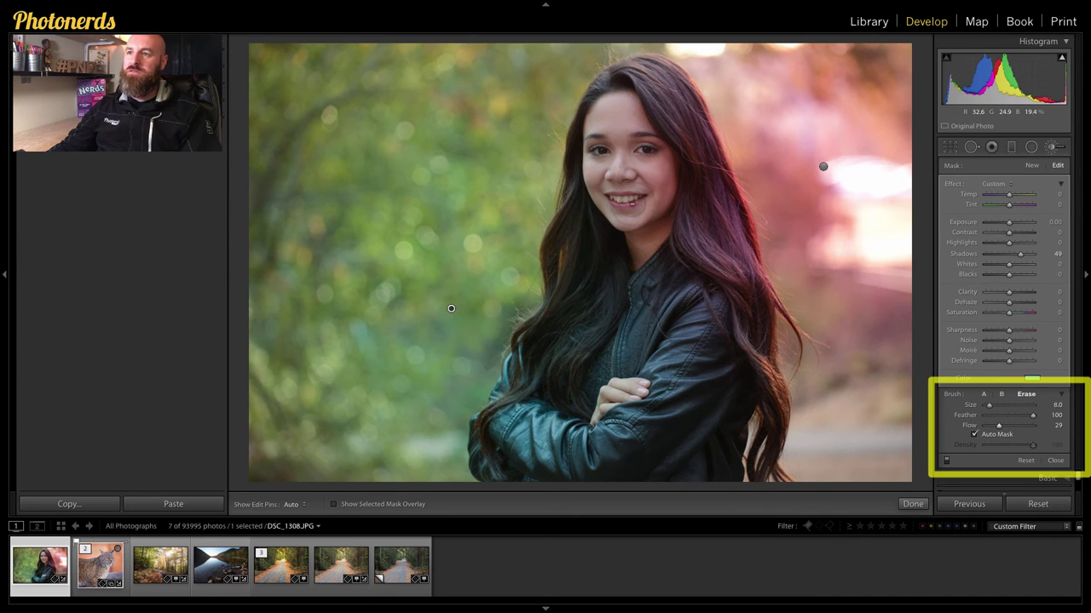
pyautogui.scroll(3, 629, 203)
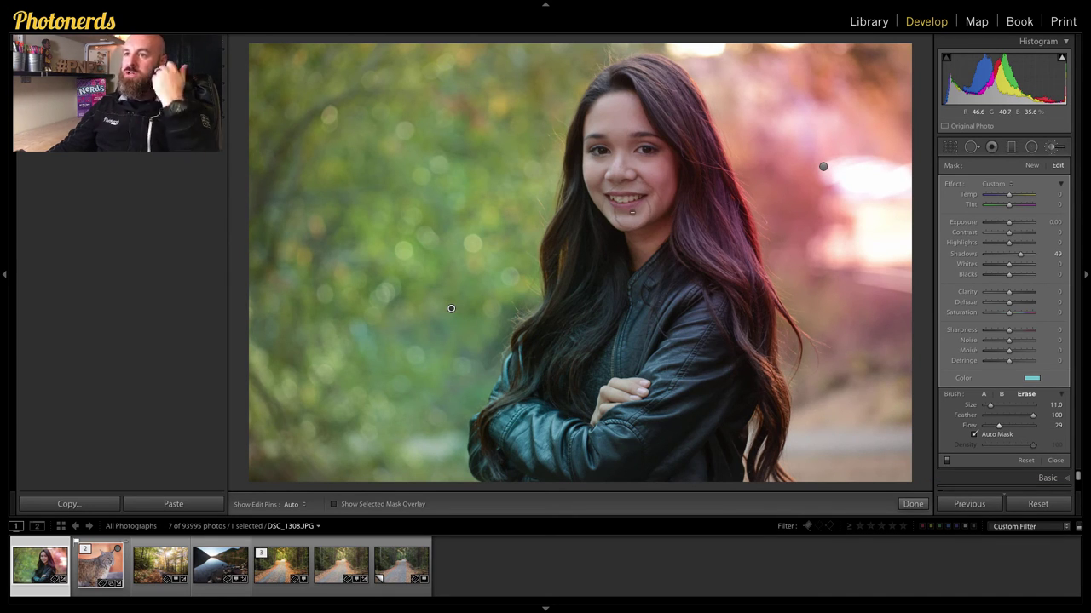
pyautogui.press('h')
pyautogui.press('h')
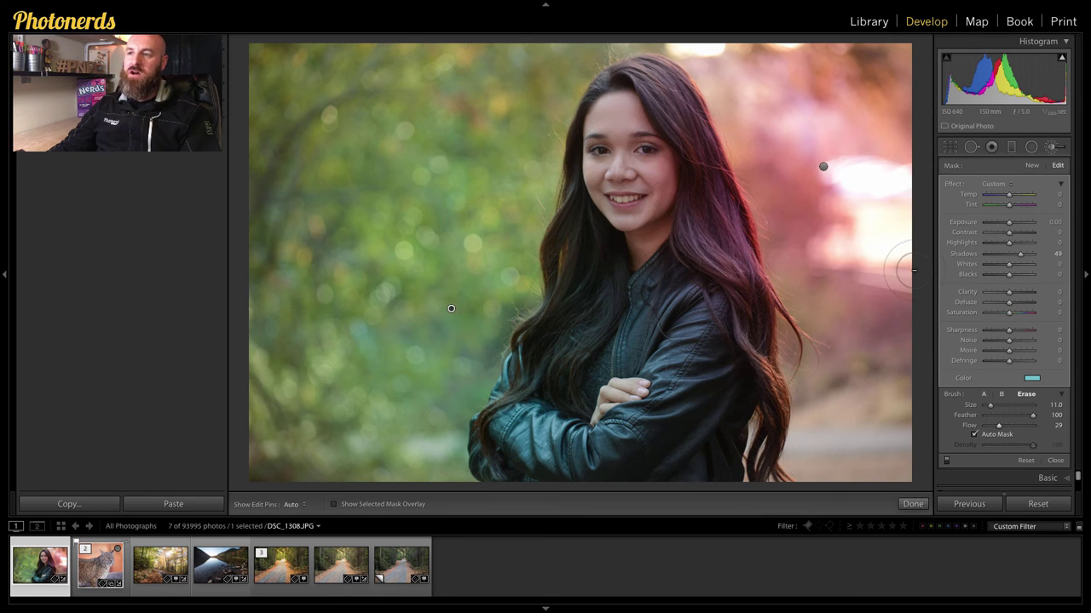
pyautogui.click(946, 460)
pyautogui.click(946, 460)
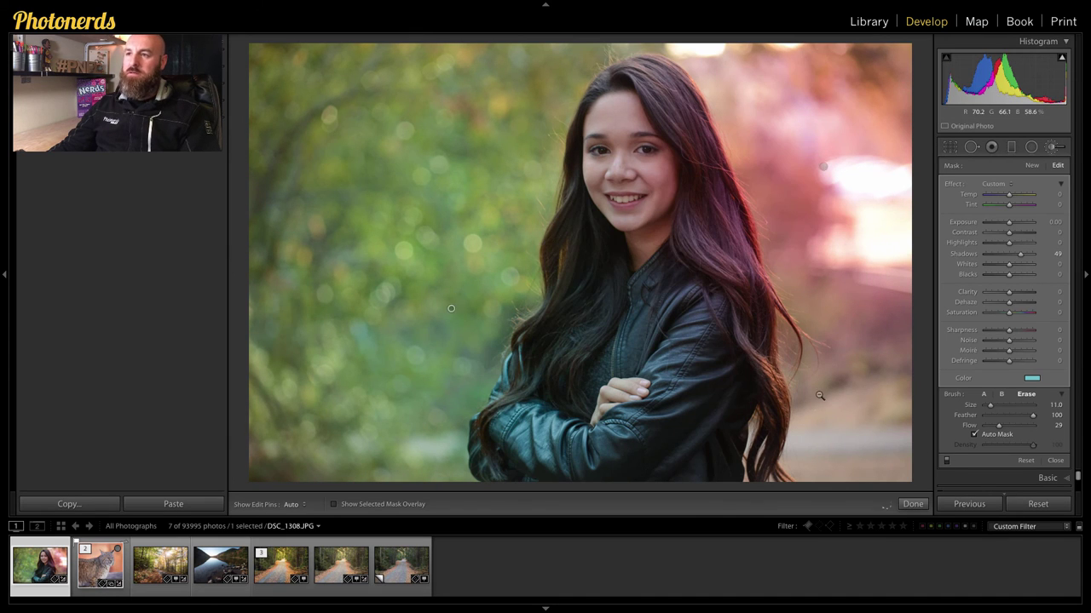
# Zoom out to the whole portrait and toggle the cyan and pink washes off and on
pyautogui.hotkey('ctrl', '-')
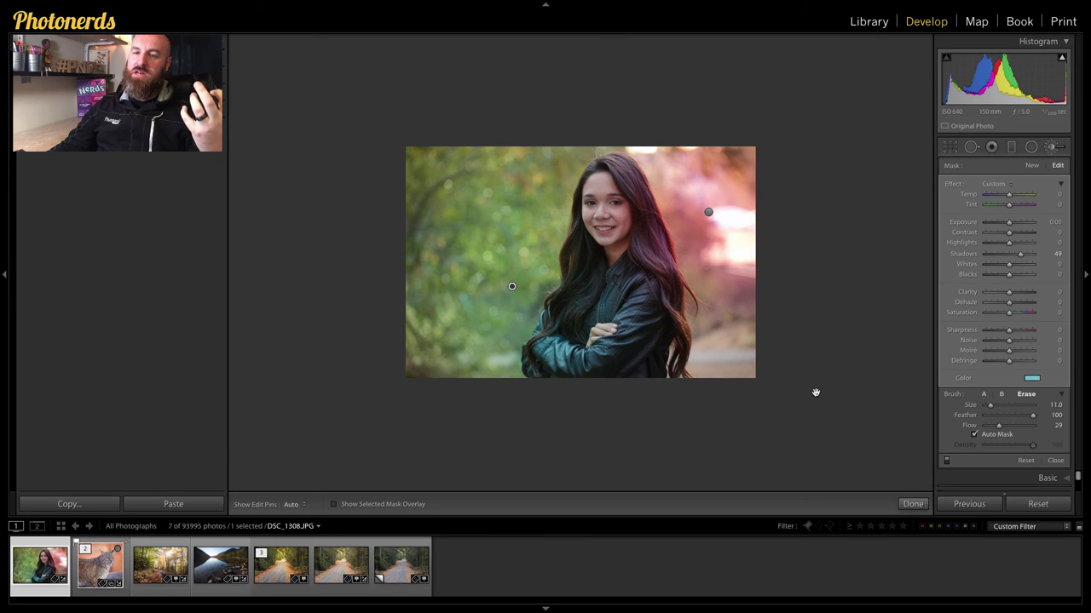
pyautogui.click(948, 461)
pyautogui.click(948, 461)
pyautogui.click(949, 461)
pyautogui.click(948, 461)
pyautogui.click(948, 461)
pyautogui.click(948, 461)
pyautogui.click(948, 461)
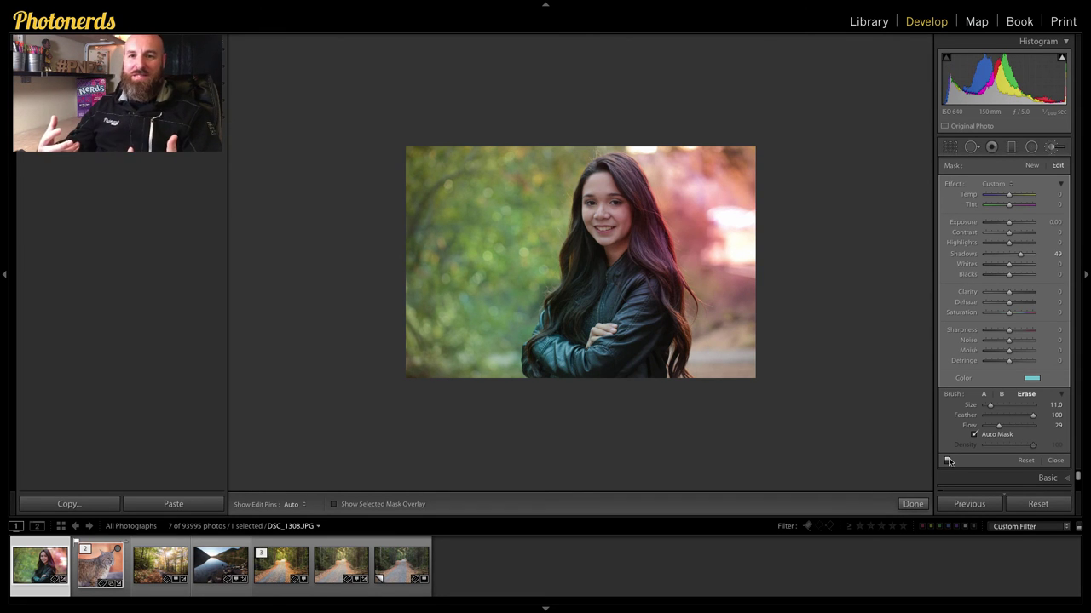